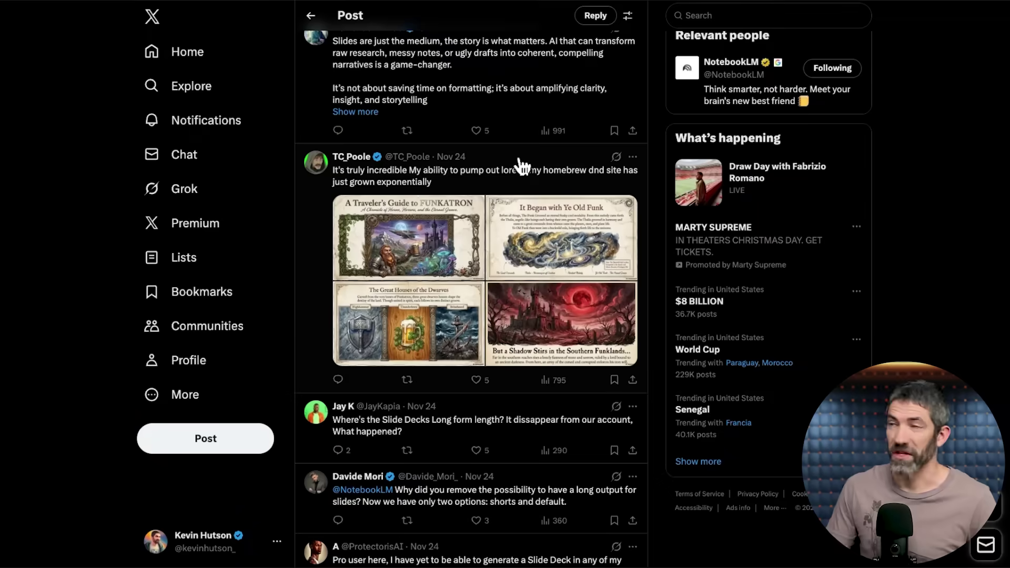
# Step: Open the images in the homebrew D&D reply and page through the Funkatron slides
pyautogui.click(503, 184)
pyautogui.click(502, 196)
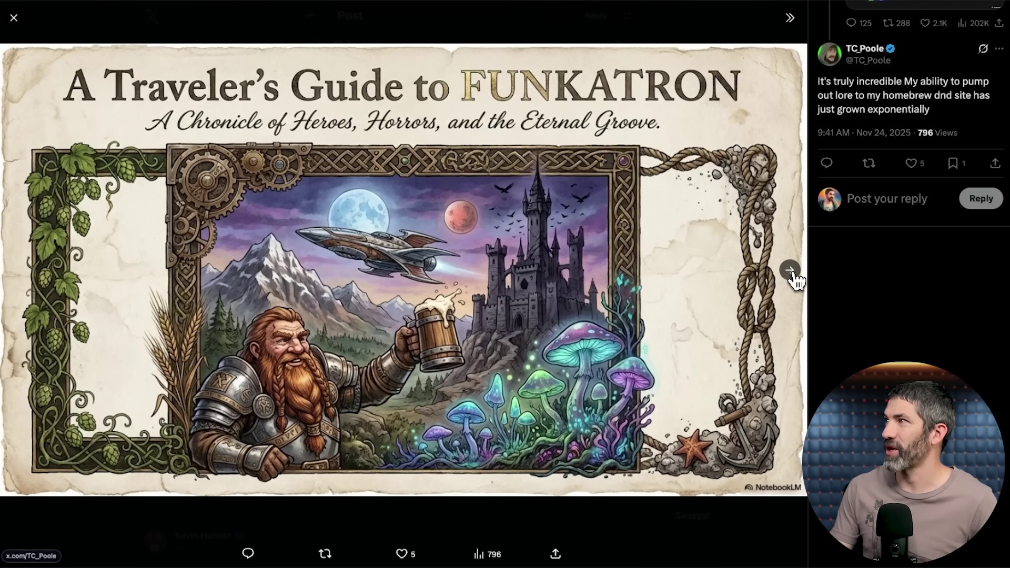
pyautogui.click(793, 273)
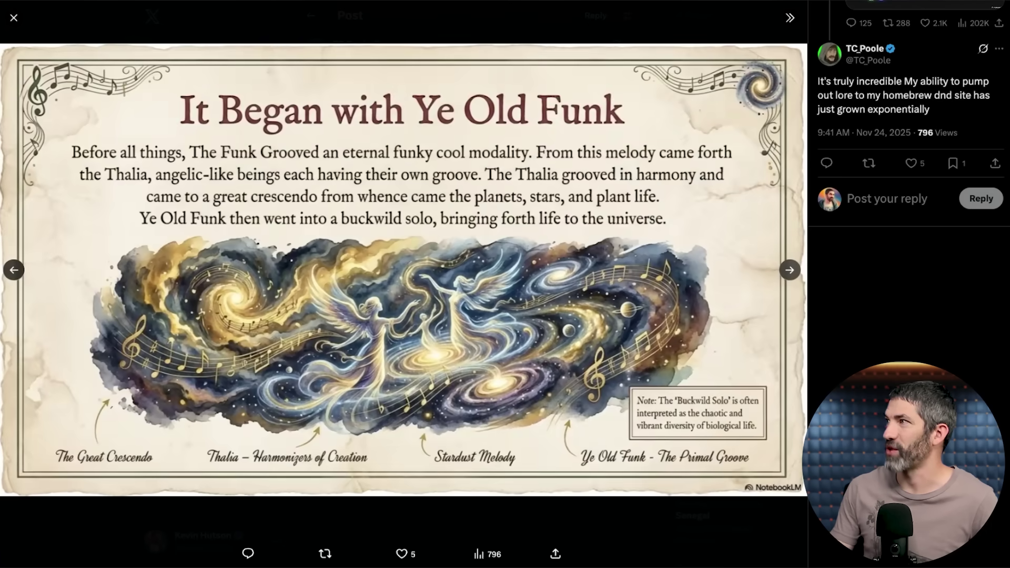
pyautogui.press('Right')
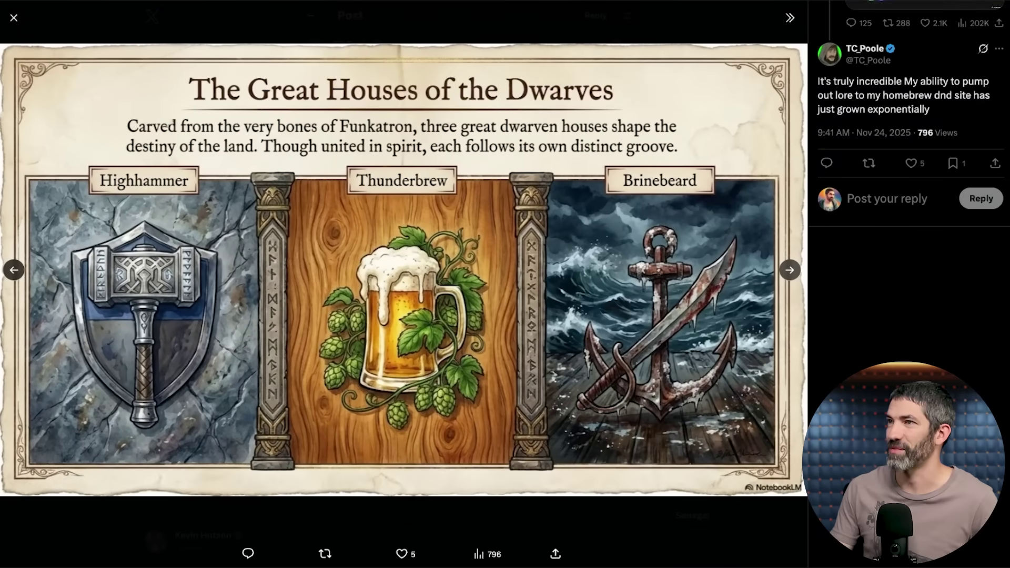
pyautogui.click(793, 272)
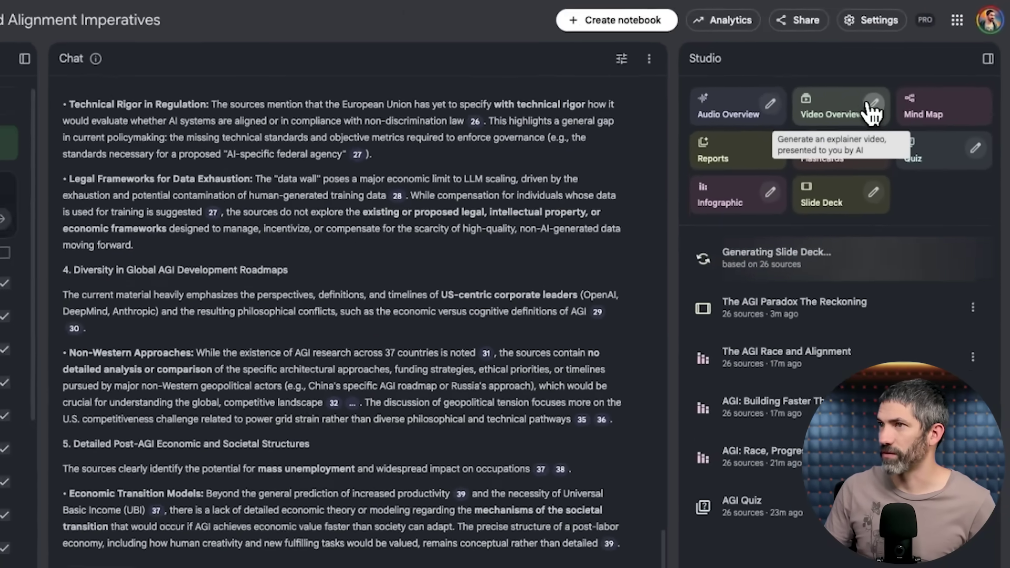
# Step: Open the Video Overview customization and choose the Brief format
pyautogui.click(828, 135)
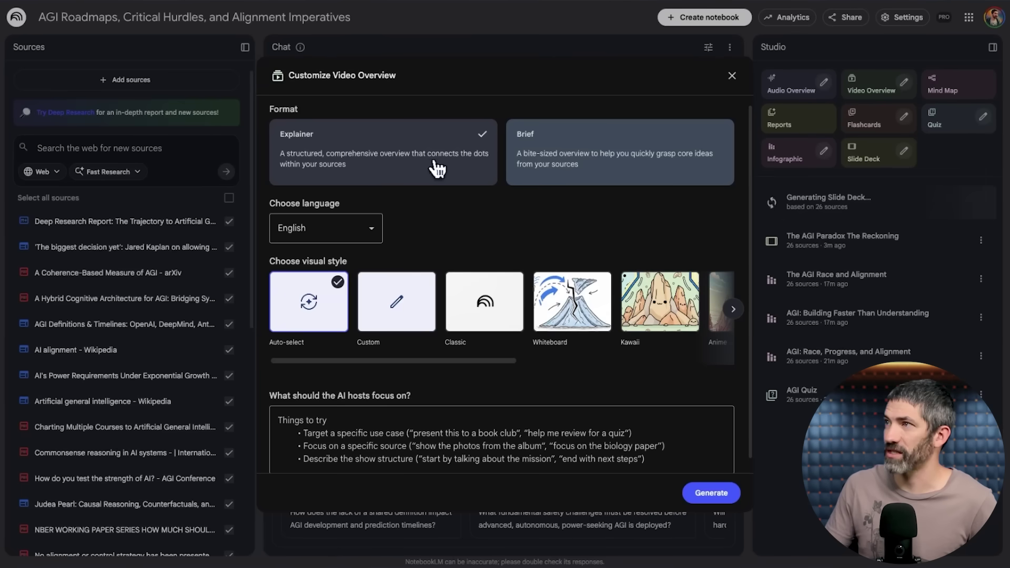
pyautogui.click(605, 157)
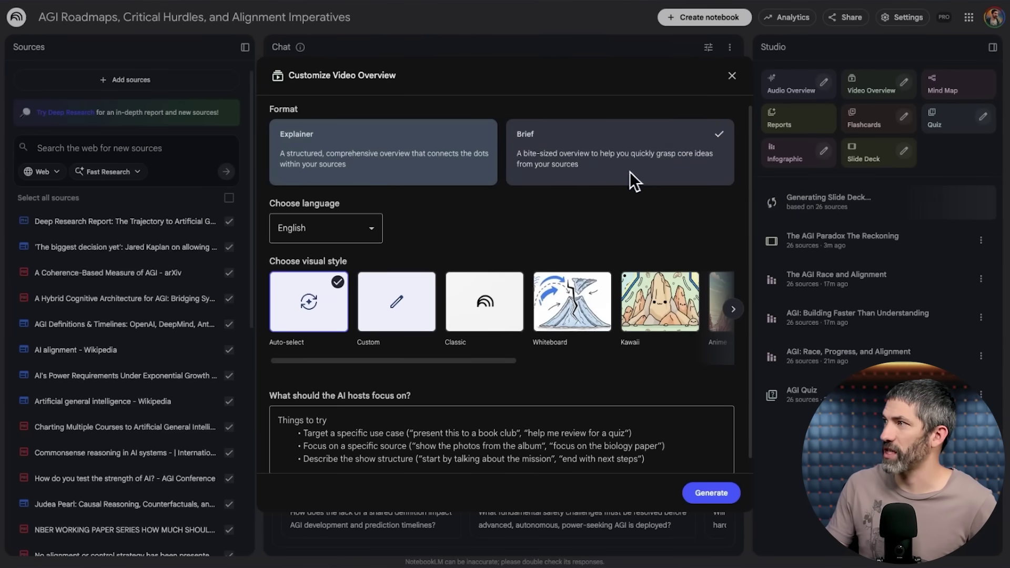
# Step: Generate the video overview with a Custom visual style: "Retro 80s computer interface neon grids, wireframe graphics, and cyberpunk aesthetics"
pyautogui.scroll(-1, 428, 220)
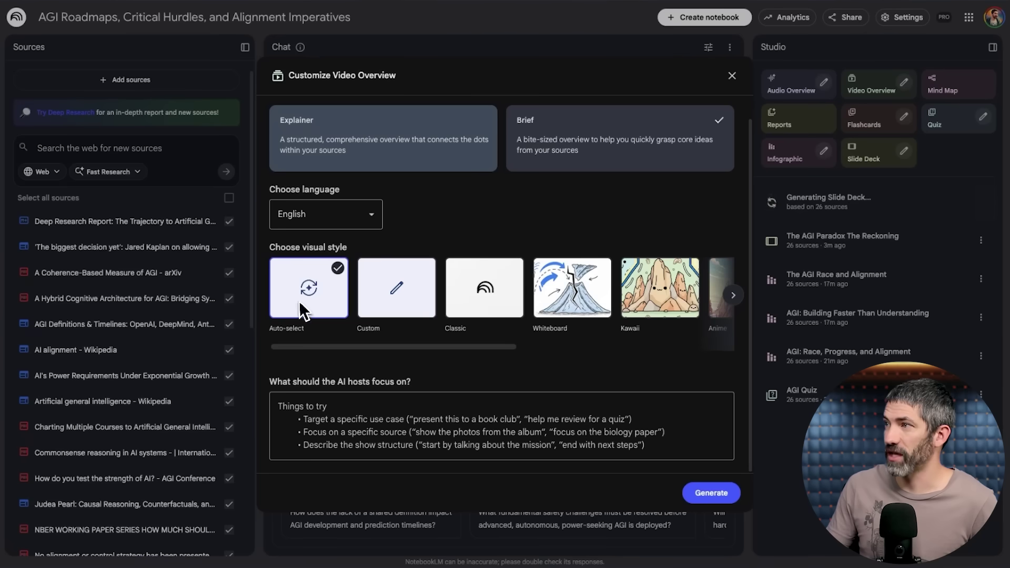
pyautogui.click(732, 295)
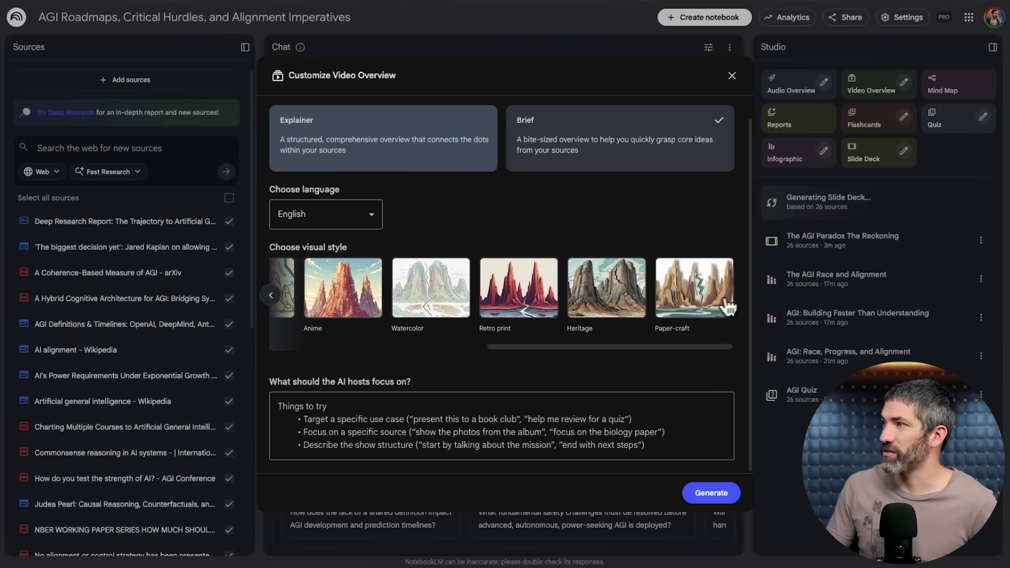
pyautogui.click(270, 295)
pyautogui.click(371, 298)
pyautogui.click(396, 394)
pyautogui.write('Retro 80s computer interface')
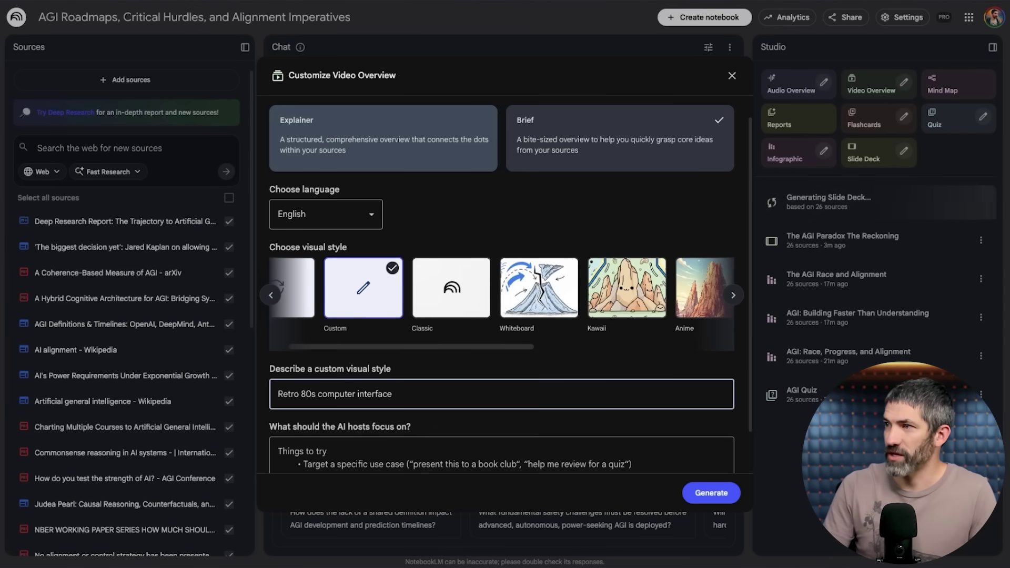
pyautogui.hotkey('ctrl', 'BackSpace')
pyautogui.hotkey('ctrl', 'BackSpace')
pyautogui.hotkey('ctrl', 'BackSpace')
pyautogui.write('80s')
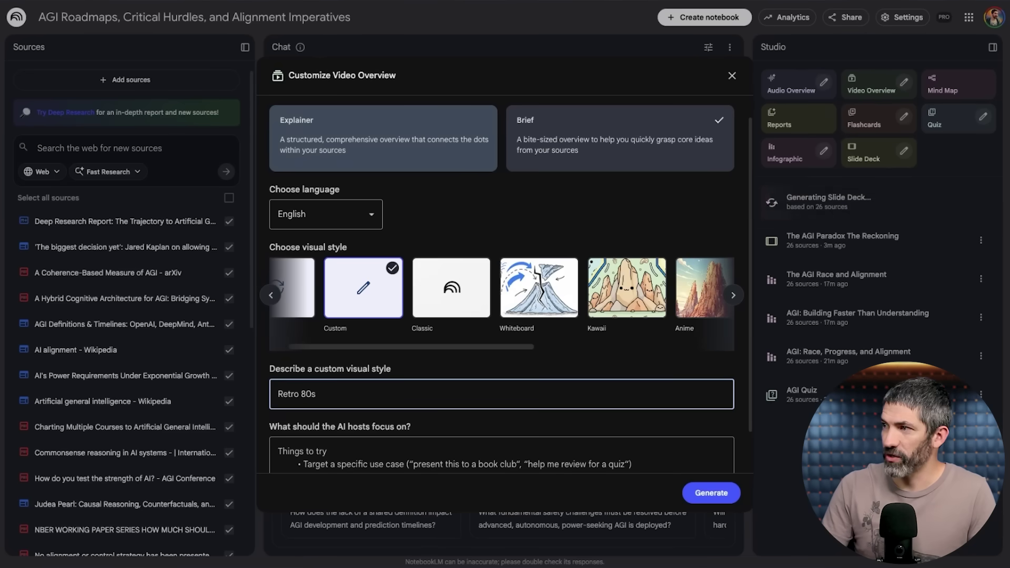
pyautogui.write(' computer interface neon grids, wireframe graphics, and cyberpunk aesthetics')
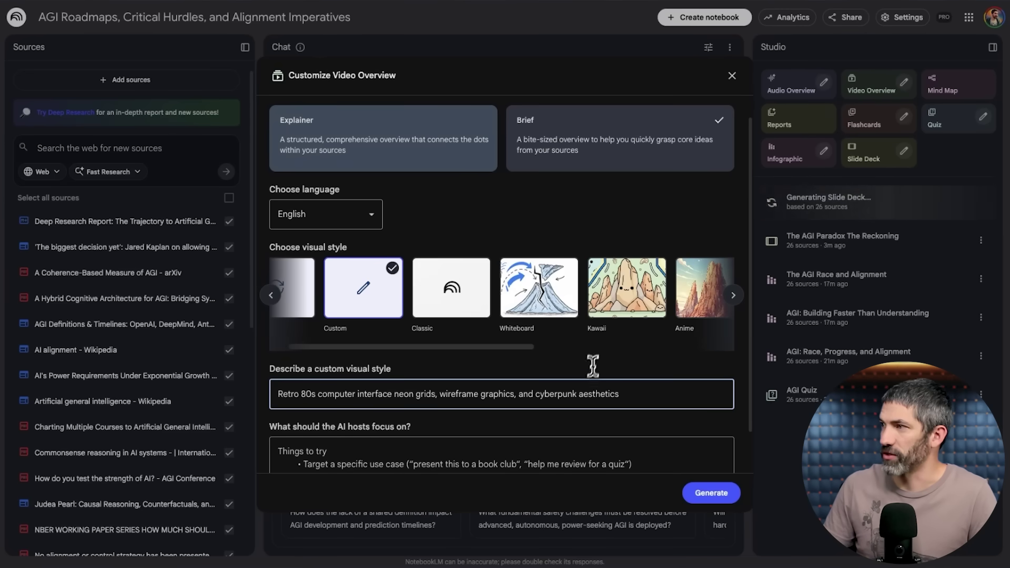
pyautogui.scroll(-1, 592, 367)
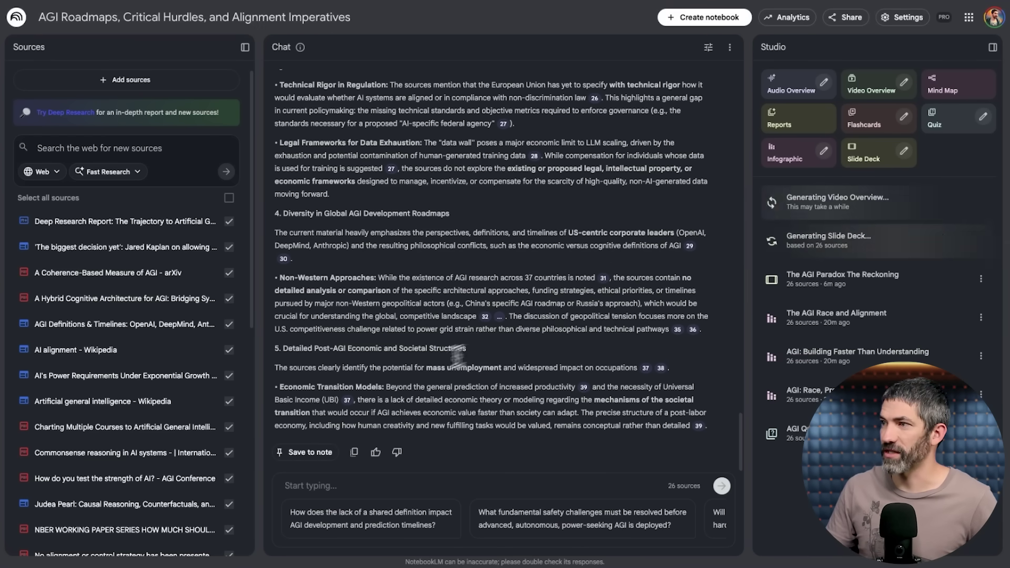
# Step: Save the chat response about AGI gaps as a note and check the option for deleting the chat history
pyautogui.click(296, 454)
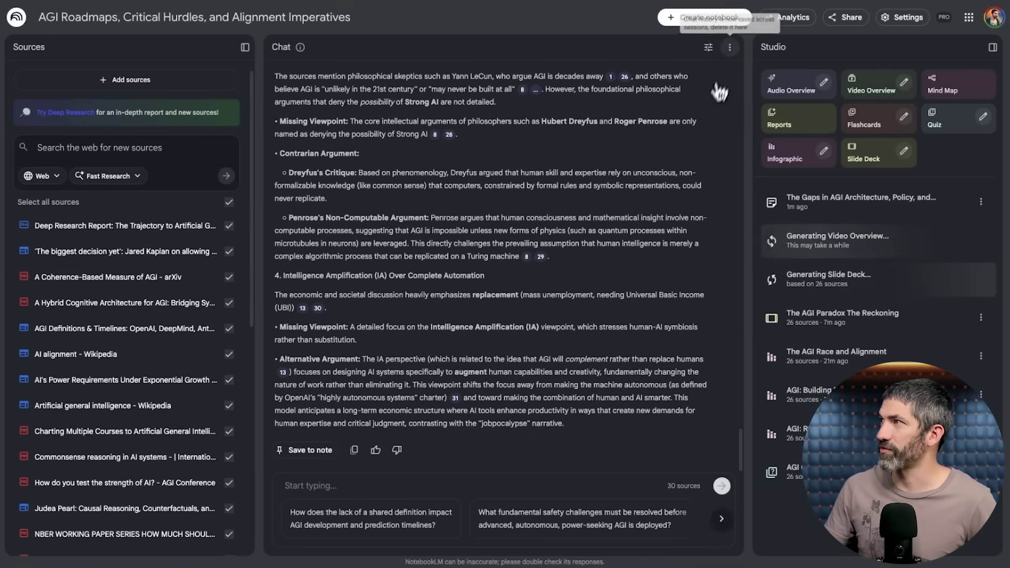
pyautogui.click(729, 47)
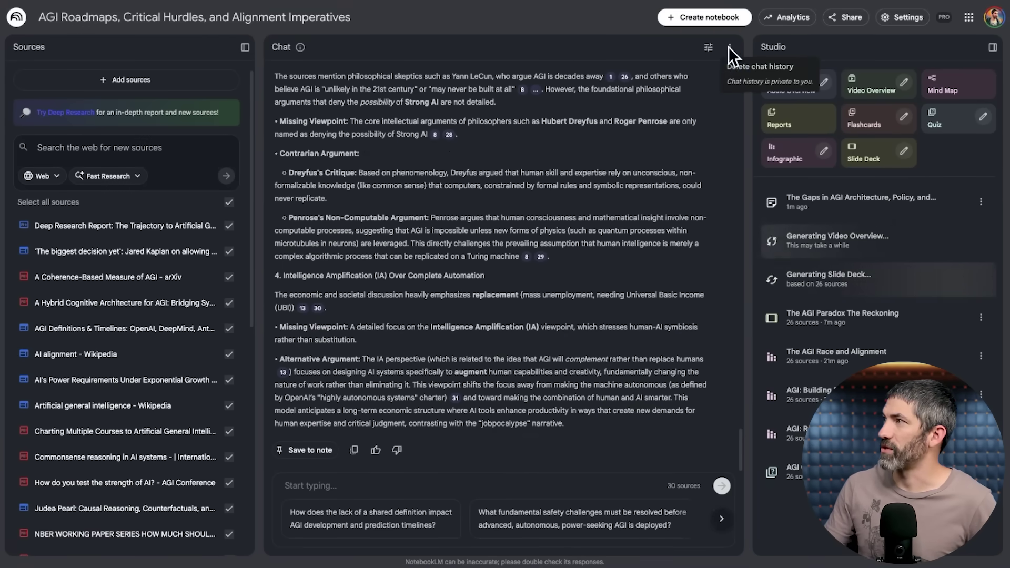
pyautogui.press('Escape')
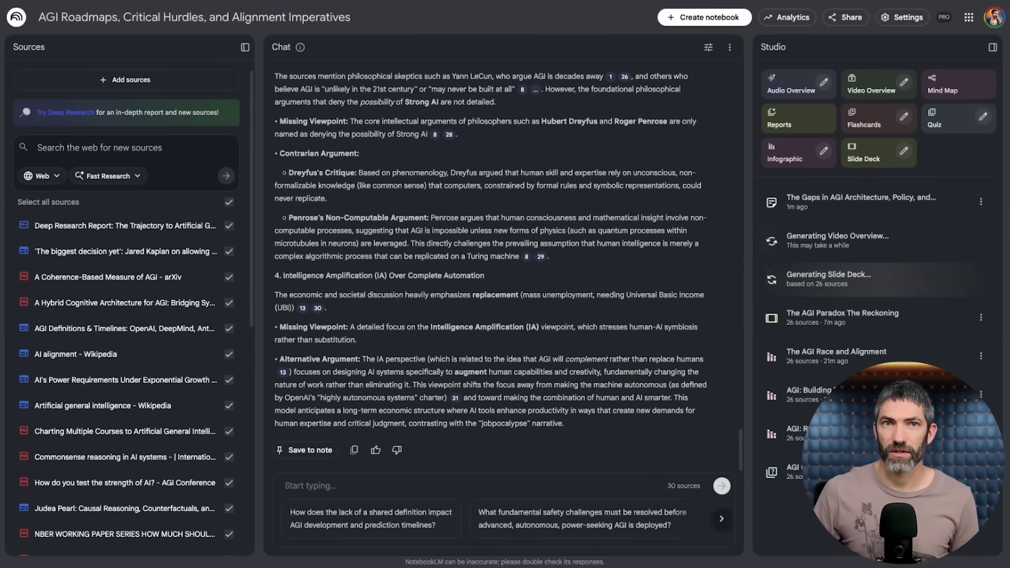
pyautogui.click(978, 203)
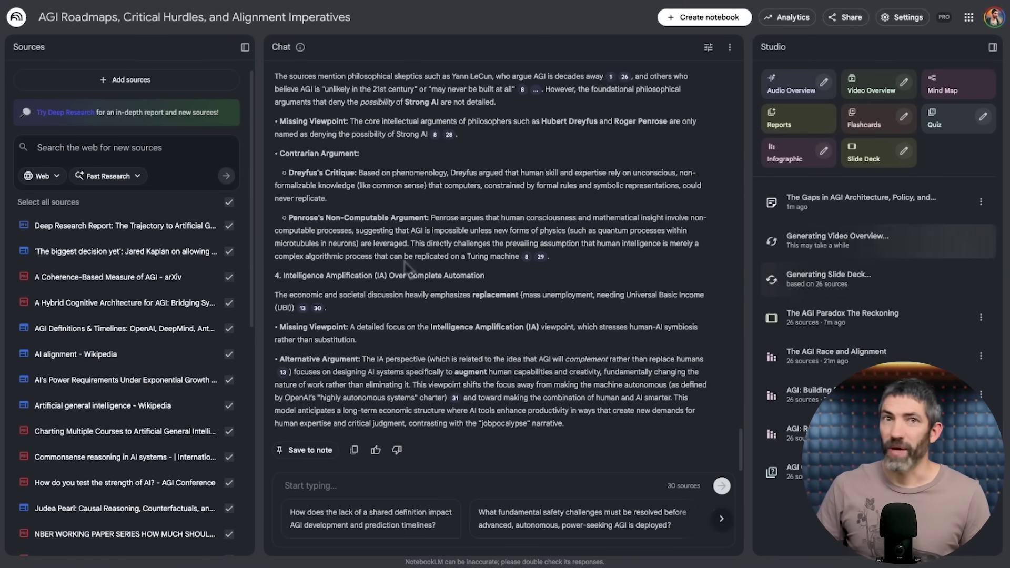
# Step: Review the Learning Guide and Custom conversation styles in the chat configuration, and save it with the Default style
pyautogui.click(710, 48)
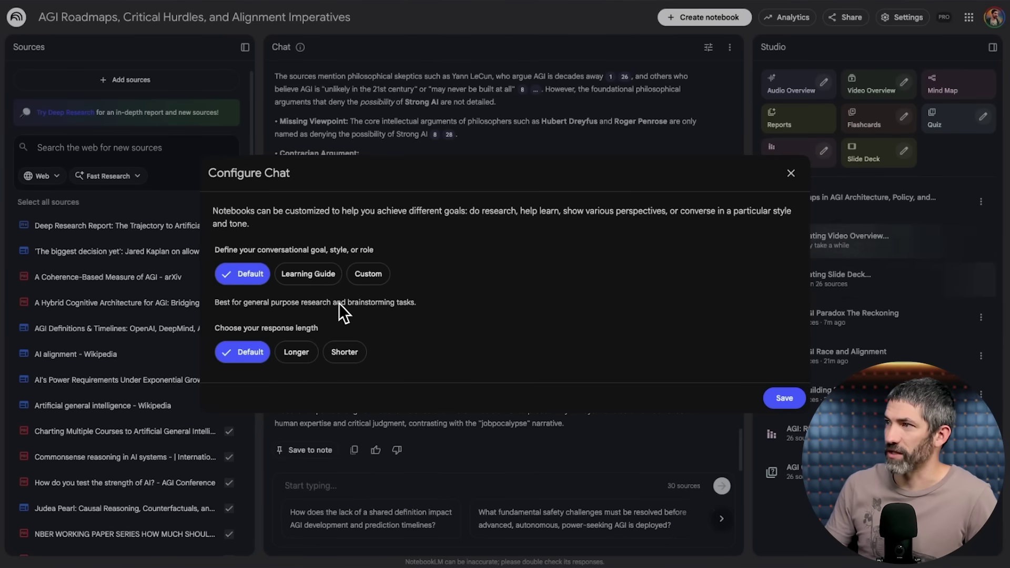
pyautogui.click(308, 274)
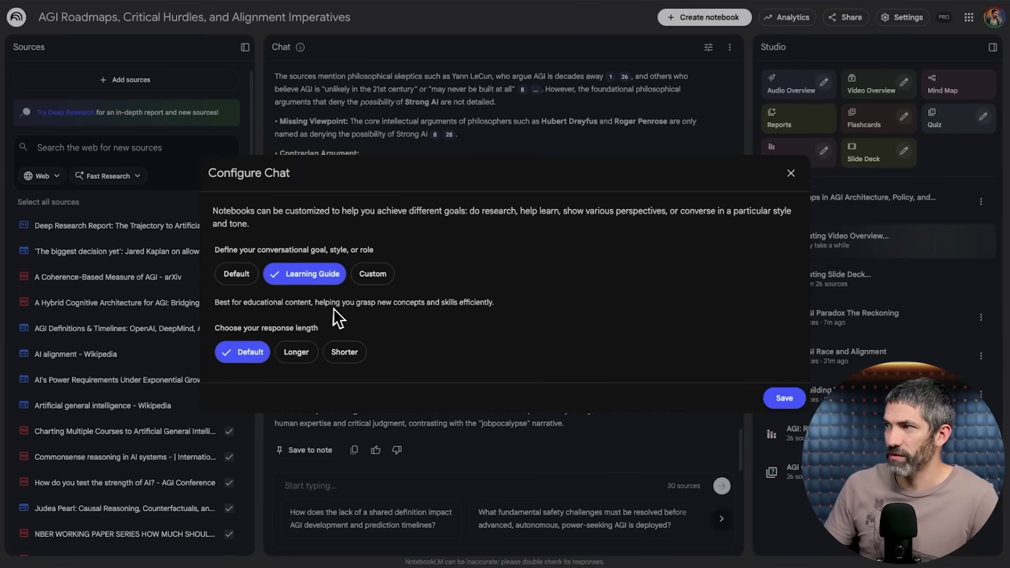
pyautogui.click(379, 276)
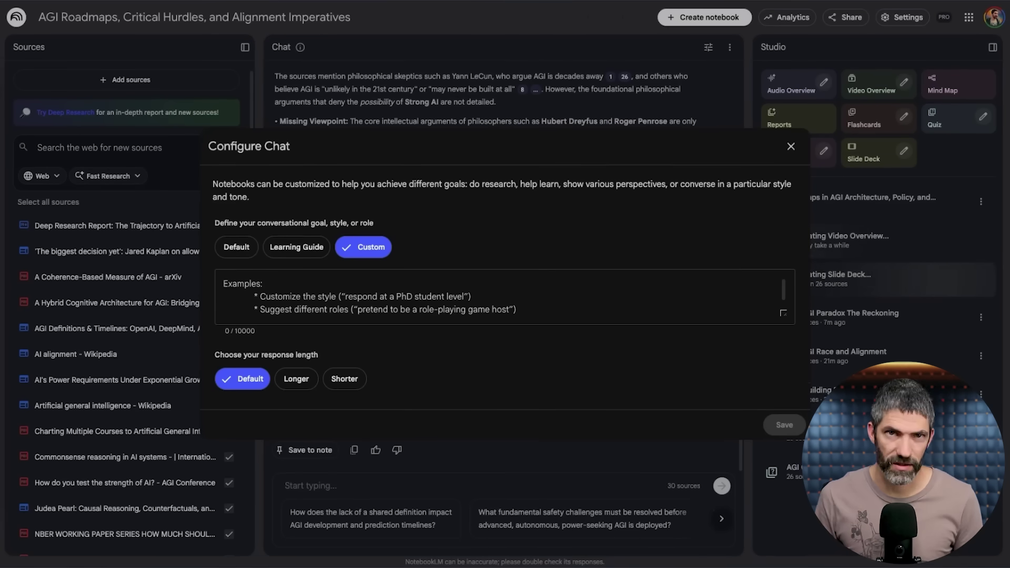
pyautogui.click(236, 246)
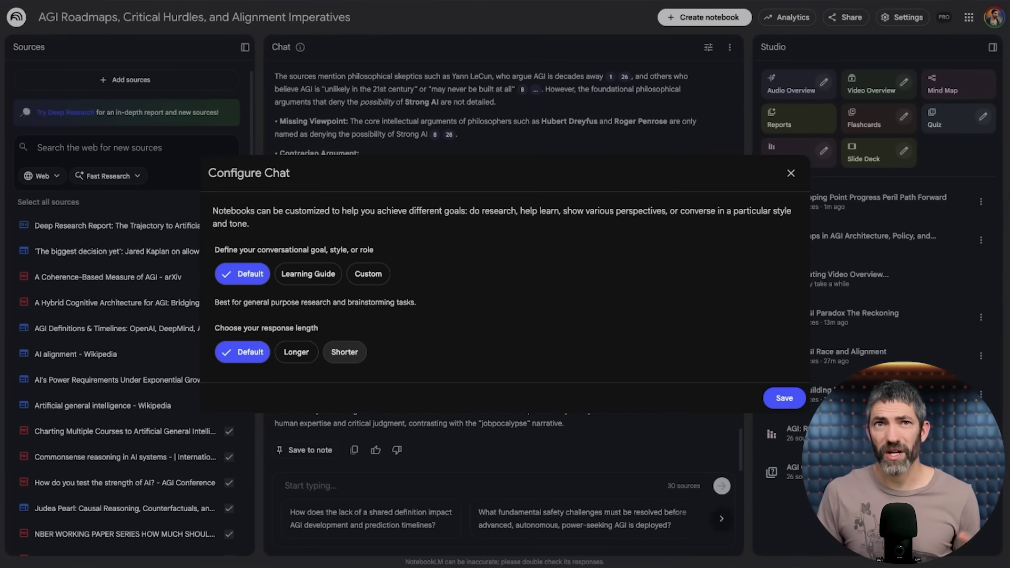
pyautogui.click(784, 400)
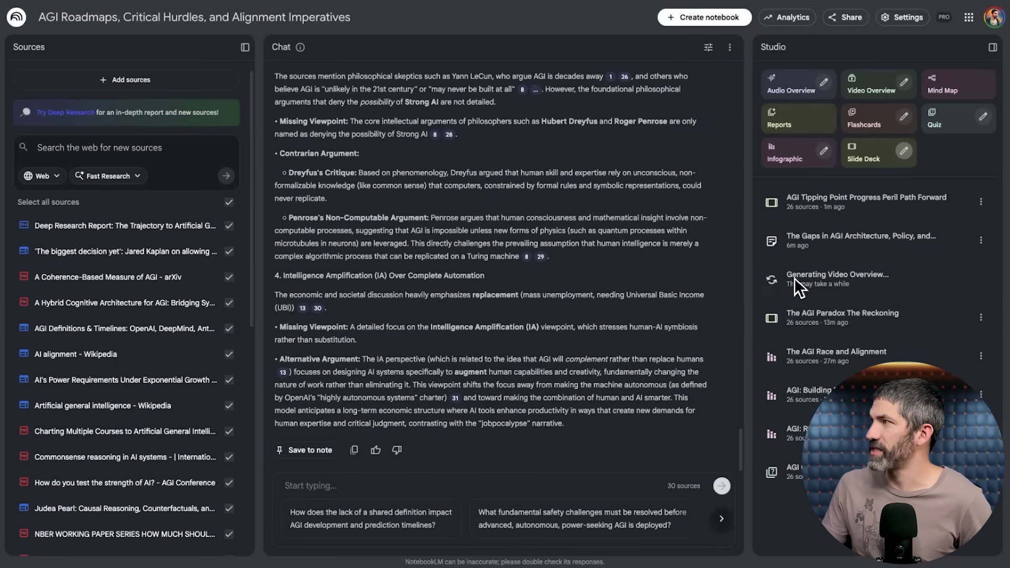
# Step: Open the slide deck "AGI Tipping Point Progress Peril Path Forward" and look through slides 2 to 5
pyautogui.click(880, 204)
pyautogui.click(910, 279)
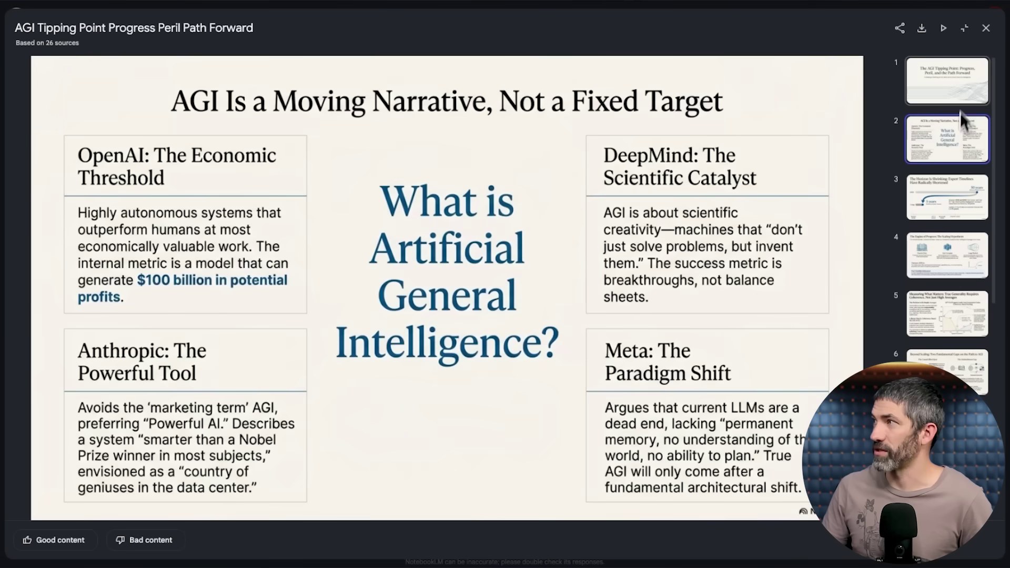
pyautogui.click(957, 210)
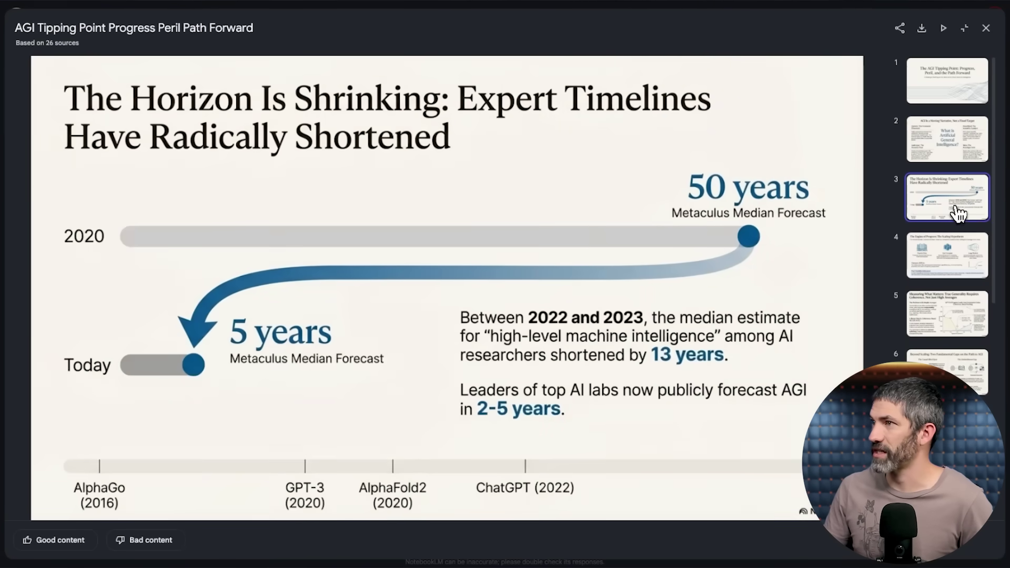
pyautogui.click(956, 245)
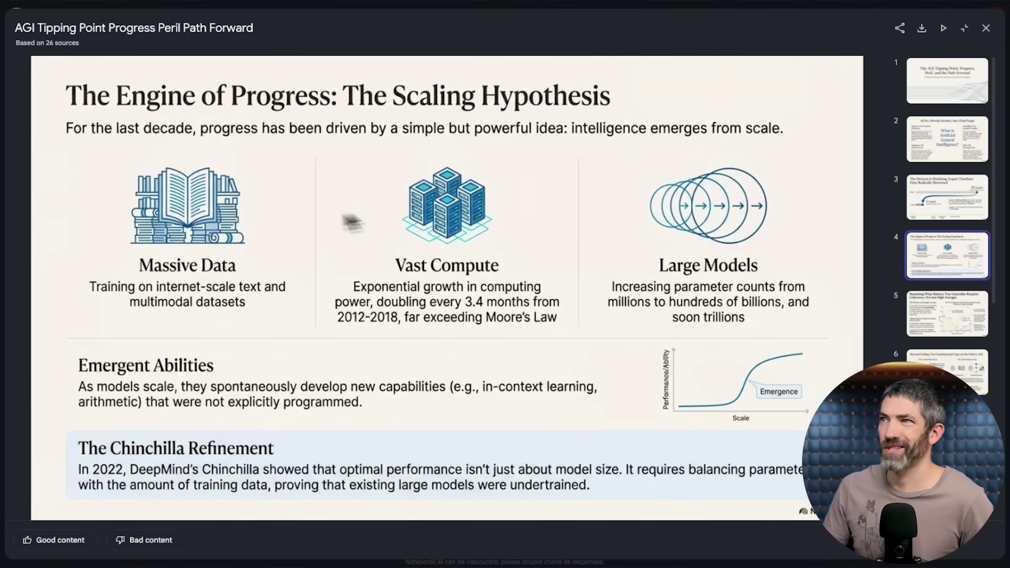
pyautogui.click(932, 311)
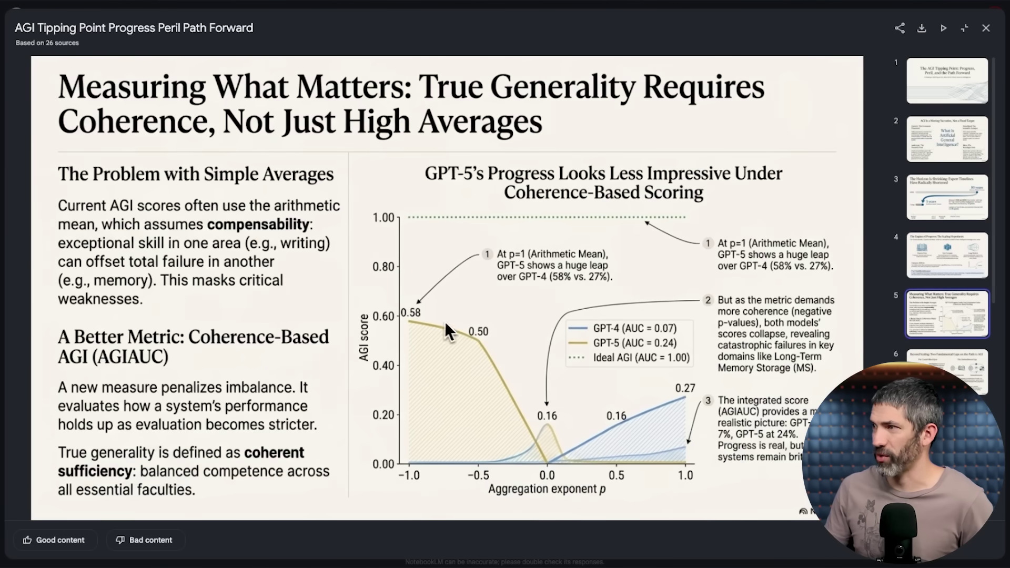